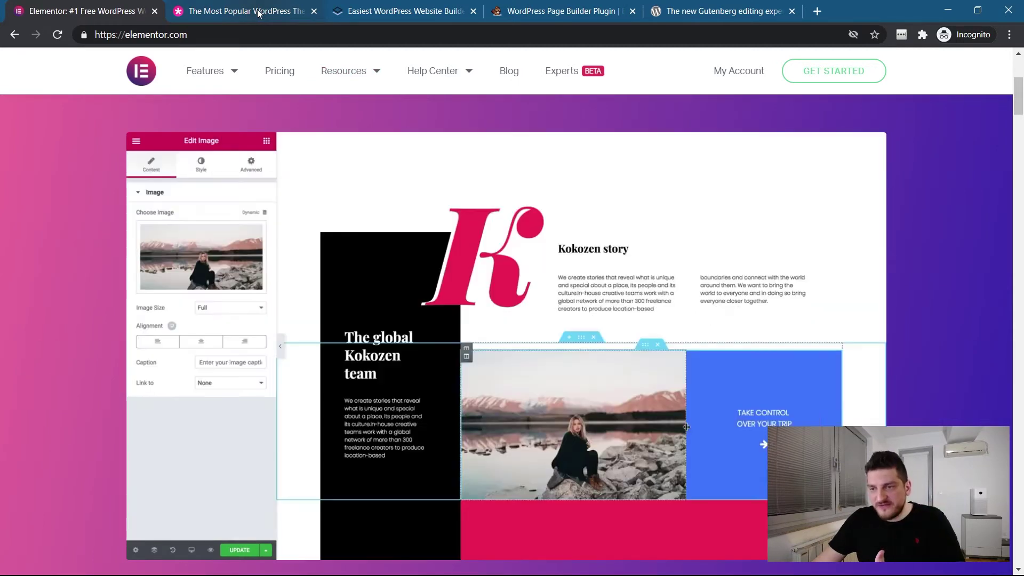
Step: Switch to the Elegant Themes site to view Divi's Bulk Editing feature demo
{"action": "left_click", "coordinate": [258, 12]}
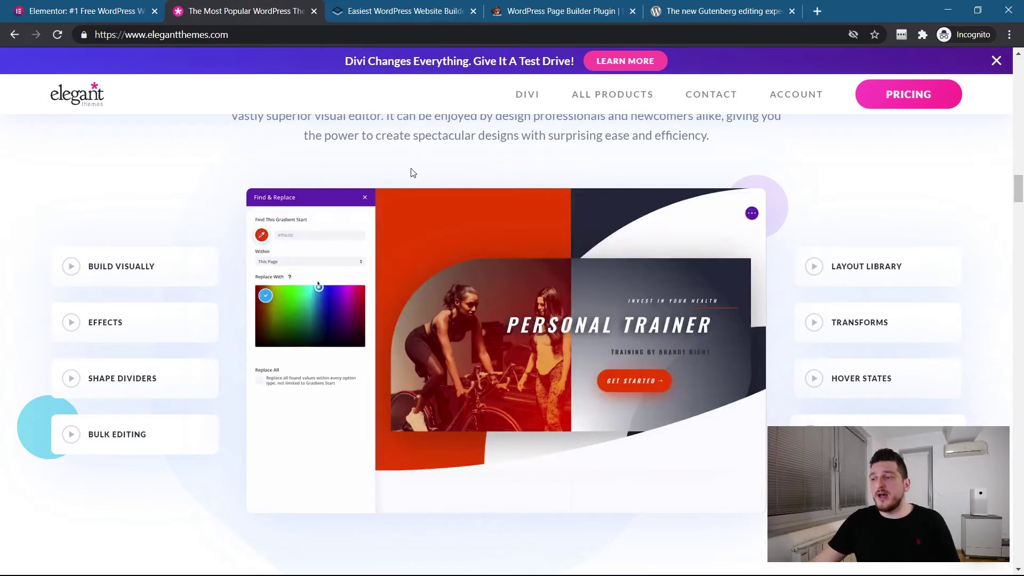
Step: Browse Brizy's block-library demo, then bring up the Beaver Builder homepage at its top
{"action": "left_click", "coordinate": [440, 12]}
{"action": "scroll", "coordinate": [696, 279], "scroll_direction": "up", "scroll_amount": 5}
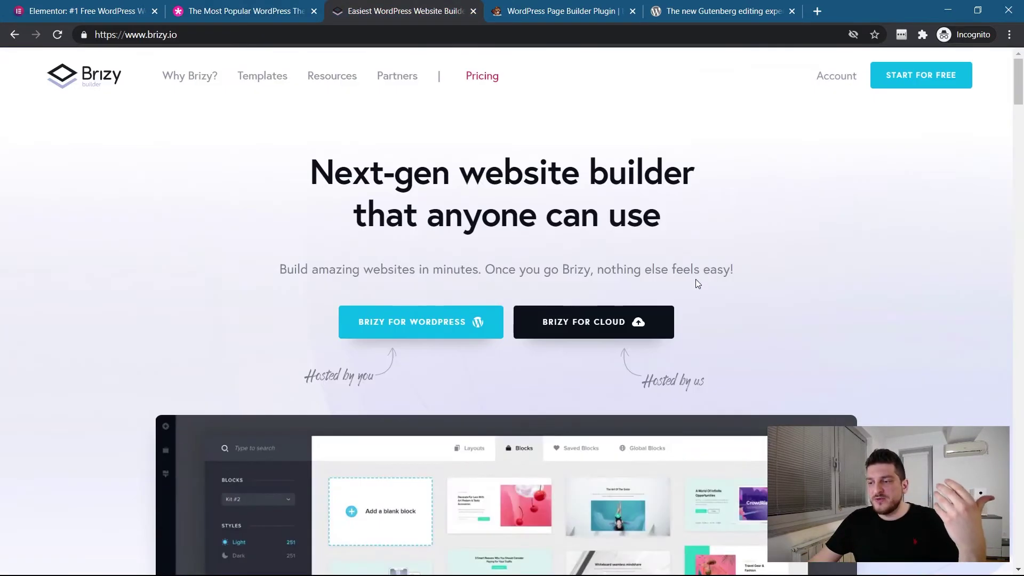
{"action": "scroll", "coordinate": [696, 279], "scroll_direction": "down", "scroll_amount": 6}
{"action": "scroll", "coordinate": [695, 280], "scroll_direction": "down", "scroll_amount": 1}
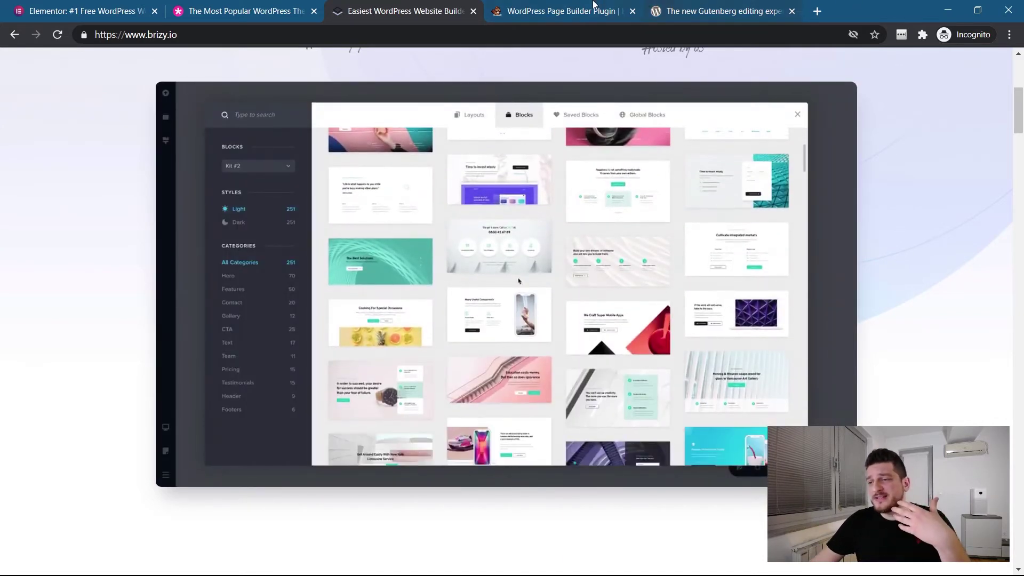
{"action": "left_click", "coordinate": [585, 7]}
{"action": "scroll", "coordinate": [599, 242], "scroll_direction": "up", "scroll_amount": 10}
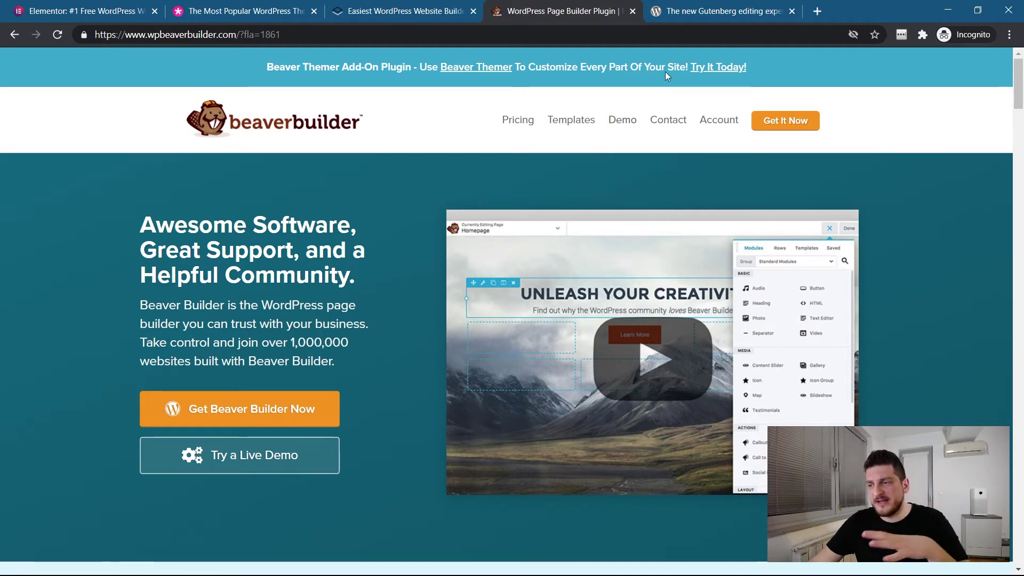
Step: Switch to the Gutenberg demo page and return to its 'Say Hello to the New Editor' heading
{"action": "left_click", "coordinate": [683, 17]}
{"action": "scroll", "coordinate": [607, 203], "scroll_direction": "up", "scroll_amount": 2}
{"action": "scroll", "coordinate": [597, 213], "scroll_direction": "up", "scroll_amount": 5}
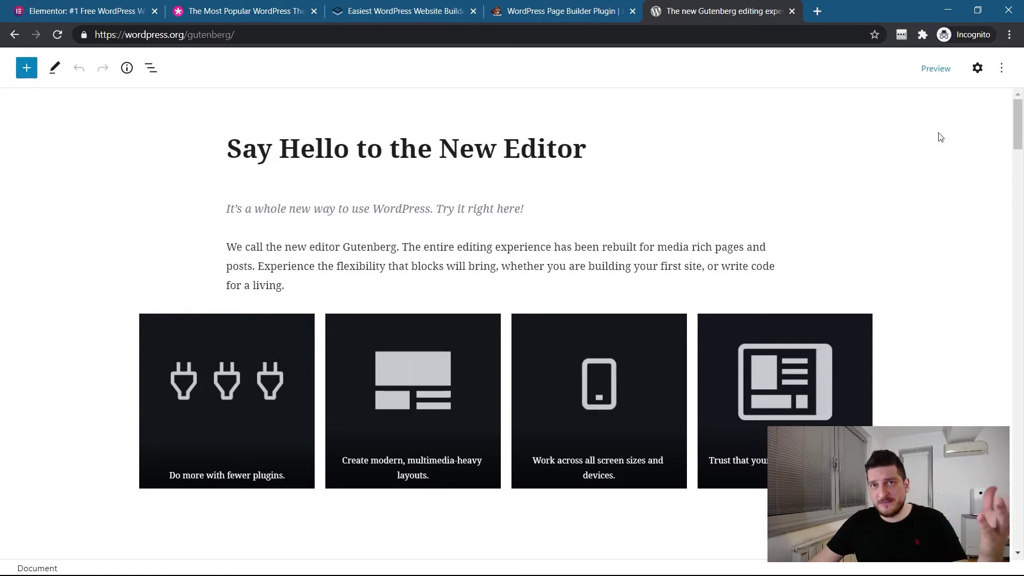
Step: Show the Document sidebar with Public visibility and the post slug, scrolling the intro
{"action": "left_click", "coordinate": [982, 67]}
{"action": "scroll", "coordinate": [266, 155], "scroll_direction": "down", "scroll_amount": 10}
{"action": "scroll", "coordinate": [263, 317], "scroll_direction": "up", "scroll_amount": 10}
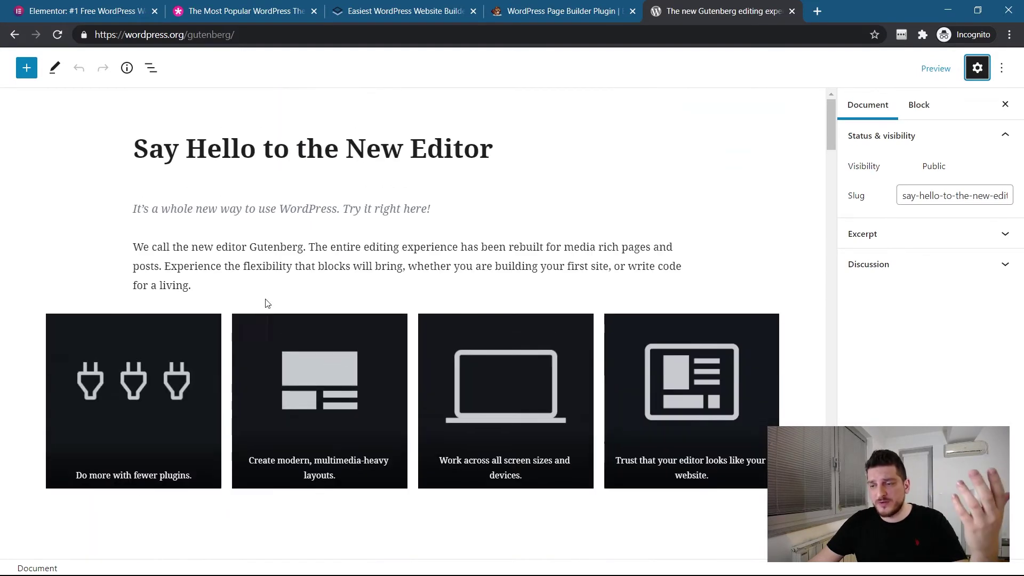
{"action": "scroll", "coordinate": [348, 226], "scroll_direction": "down", "scroll_amount": 10}
{"action": "left_click", "coordinate": [349, 217]}
{"action": "scroll", "coordinate": [351, 264], "scroll_direction": "down", "scroll_amount": 8}
{"action": "scroll", "coordinate": [350, 267], "scroll_direction": "up", "scroll_amount": 15}
{"action": "scroll", "coordinate": [354, 268], "scroll_direction": "up", "scroll_amount": 5}
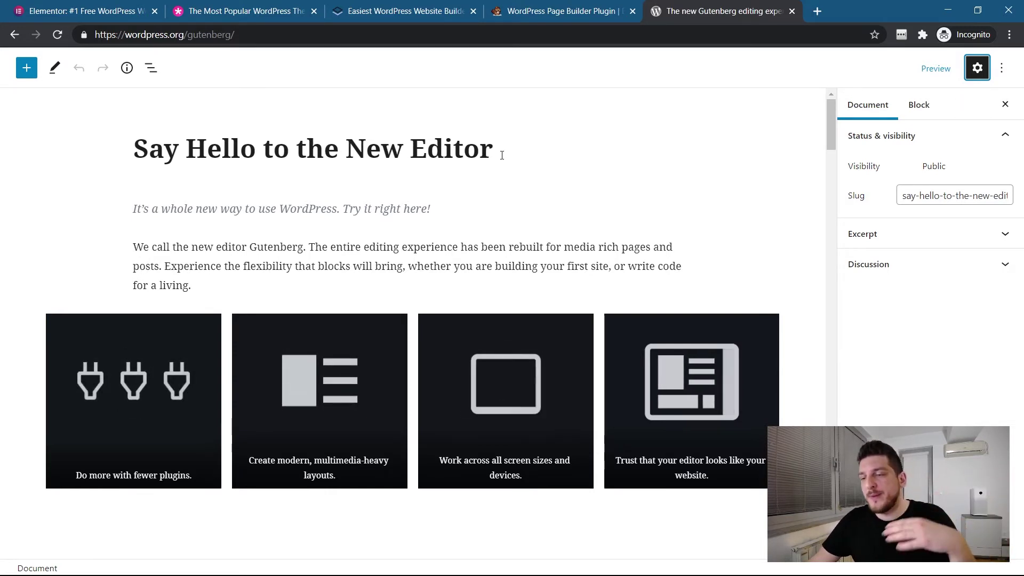
Step: Select the italic intro paragraph and look at its More options menu
{"action": "left_click", "coordinate": [375, 209]}
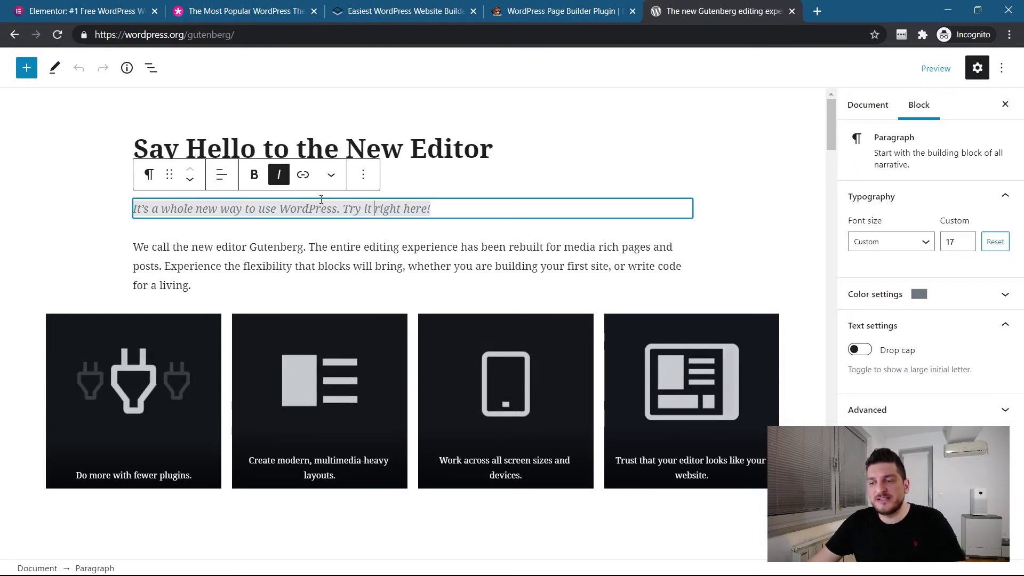
{"action": "left_click", "coordinate": [364, 175]}
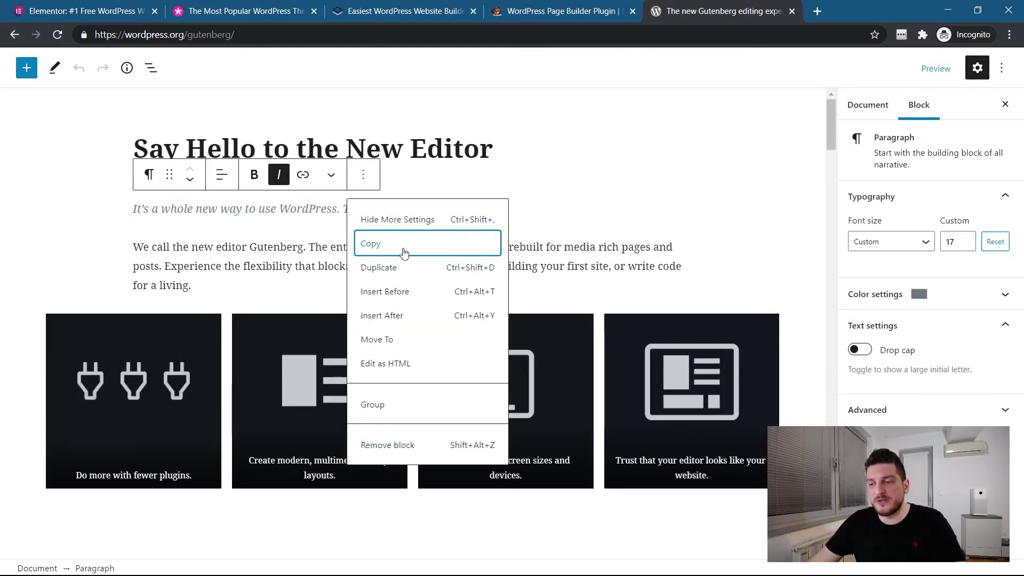
{"action": "left_click", "coordinate": [636, 247]}
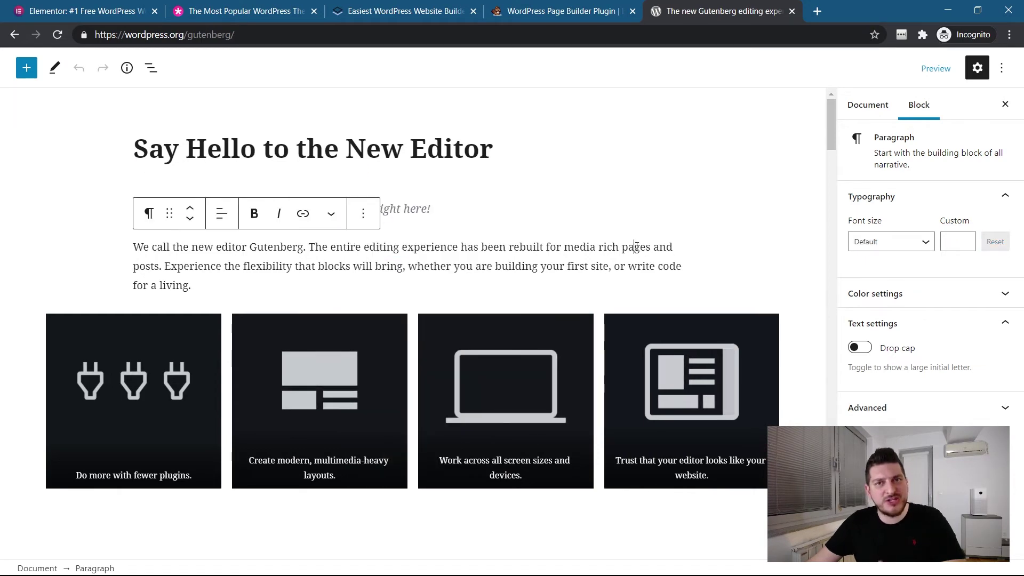
Step: Check the Blocks paragraph's options, then select the 'Meet your new best friends, Blocks' heading
{"action": "scroll", "coordinate": [681, 255], "scroll_direction": "down", "scroll_amount": 12}
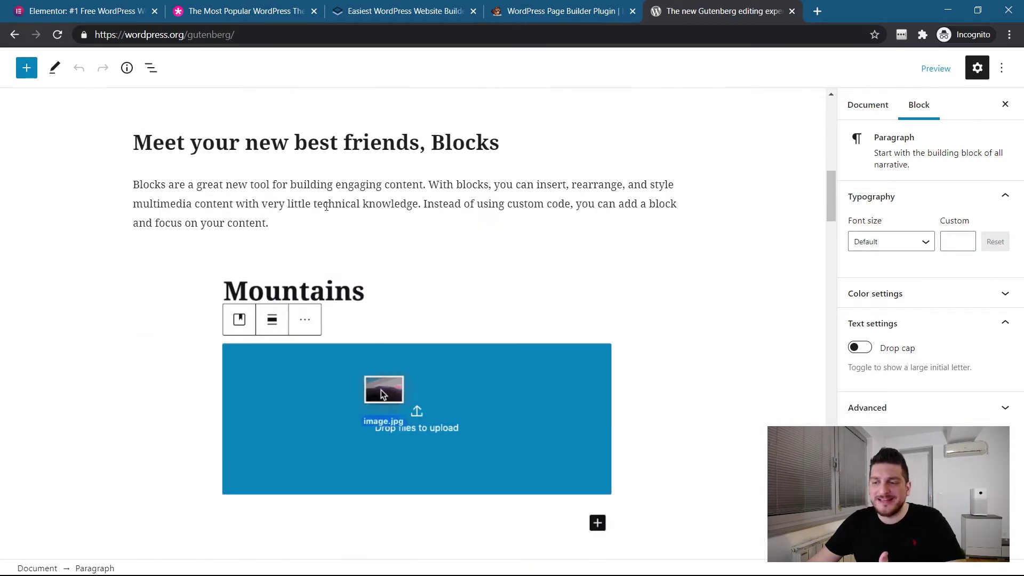
{"action": "left_click", "coordinate": [326, 207]}
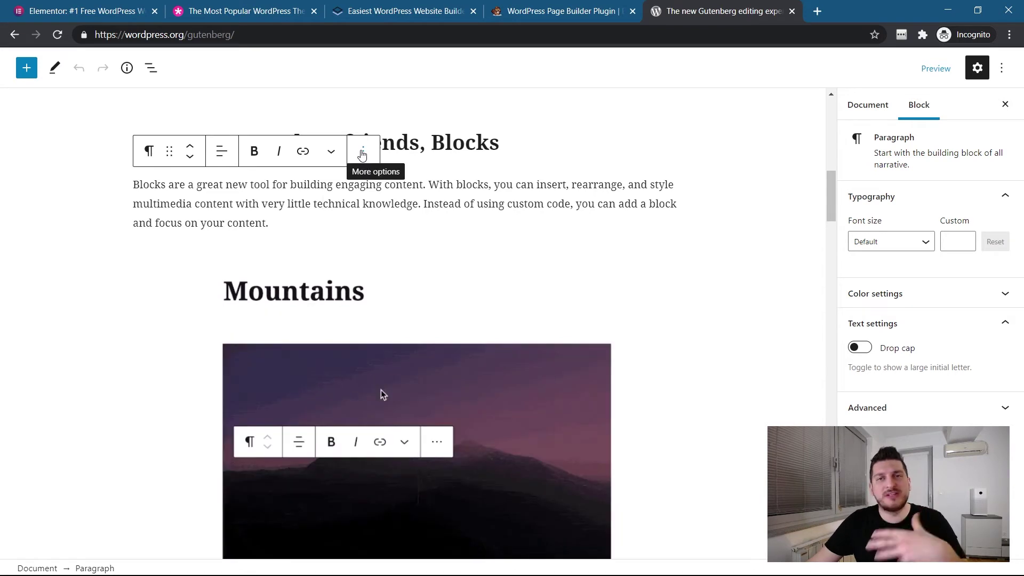
{"action": "left_click", "coordinate": [362, 155]}
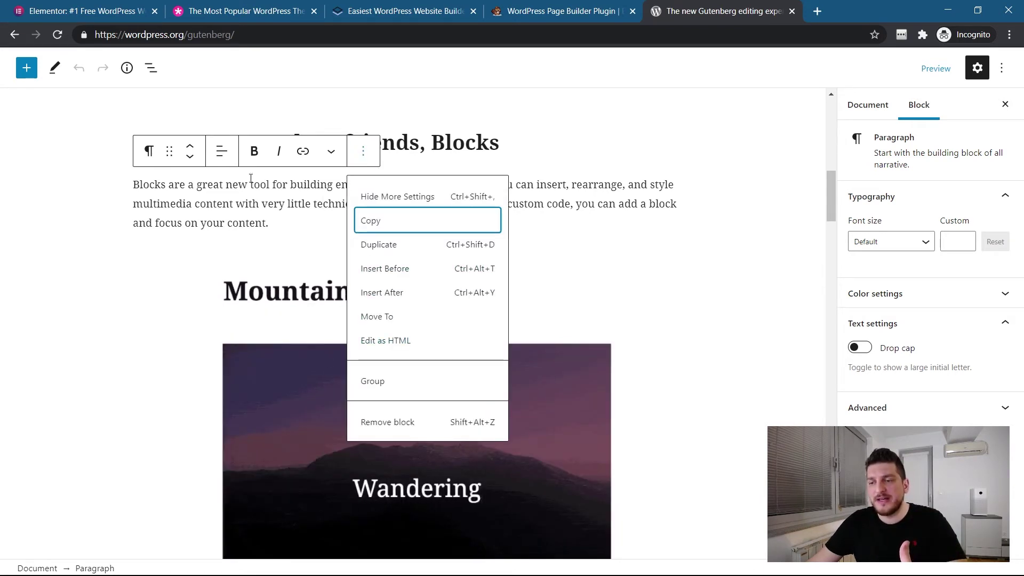
{"action": "key", "text": "Escape"}
{"action": "left_click", "coordinate": [445, 142]}
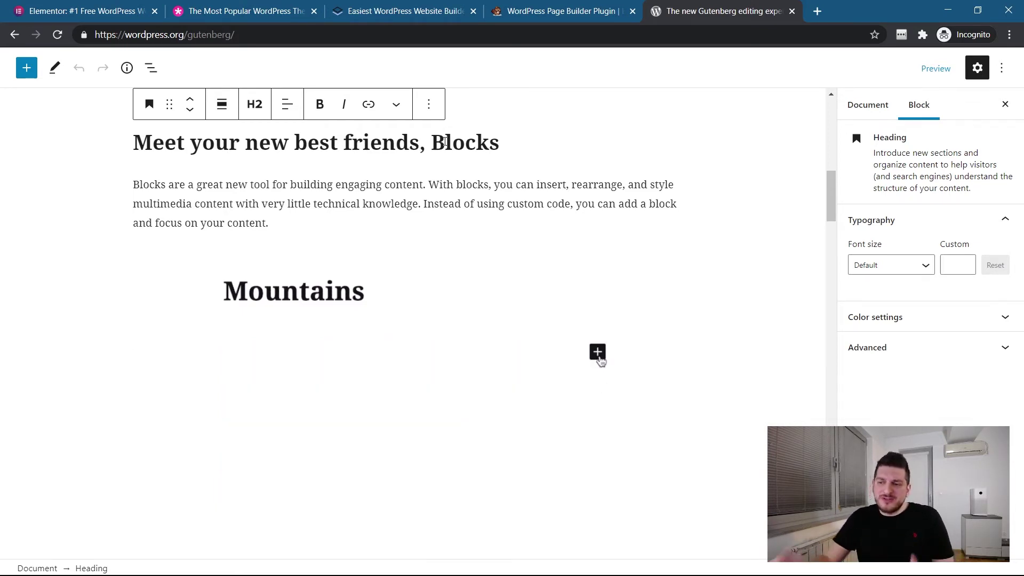
{"action": "scroll", "coordinate": [421, 248], "scroll_direction": "up", "scroll_amount": 2}
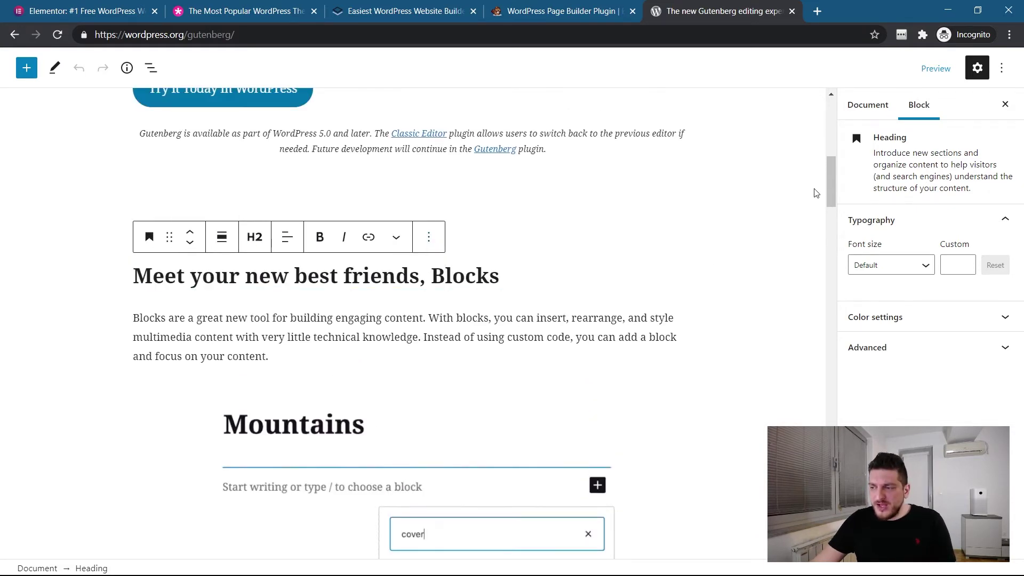
{"action": "left_click_drag", "start_coordinate": [829, 181], "coordinate": [841, 318]}
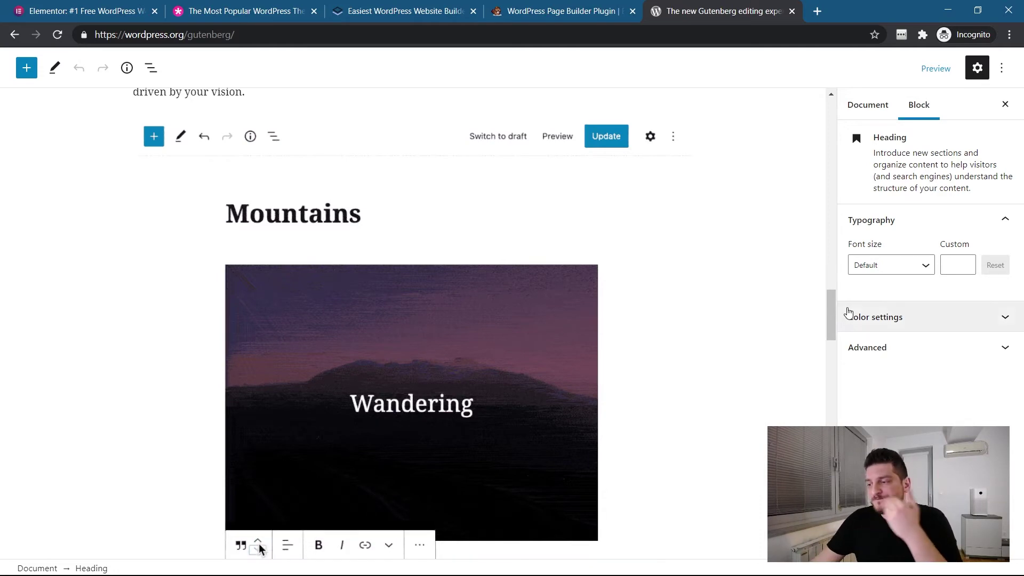
{"action": "left_click_drag", "start_coordinate": [830, 315], "coordinate": [800, 123]}
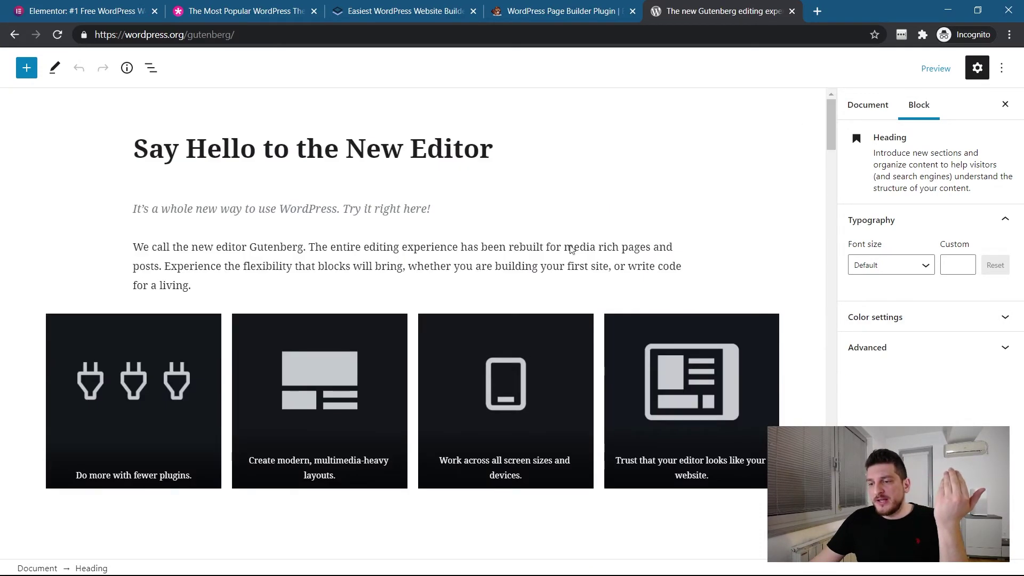
{"action": "left_click", "coordinate": [349, 279]}
{"action": "scroll", "coordinate": [346, 305], "scroll_direction": "down", "scroll_amount": 6}
{"action": "scroll", "coordinate": [346, 305], "scroll_direction": "down", "scroll_amount": 5}
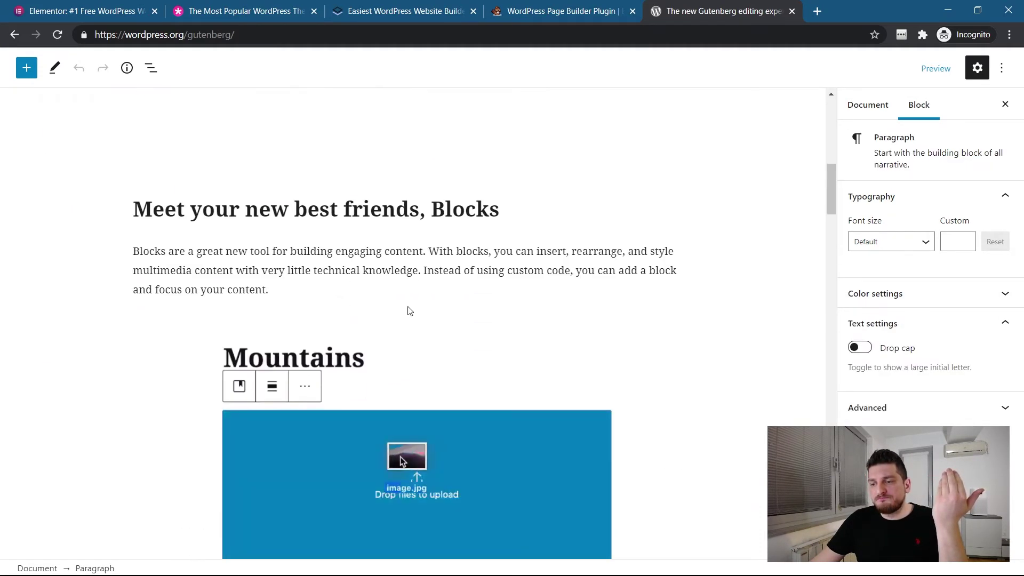
{"action": "left_click", "coordinate": [438, 270]}
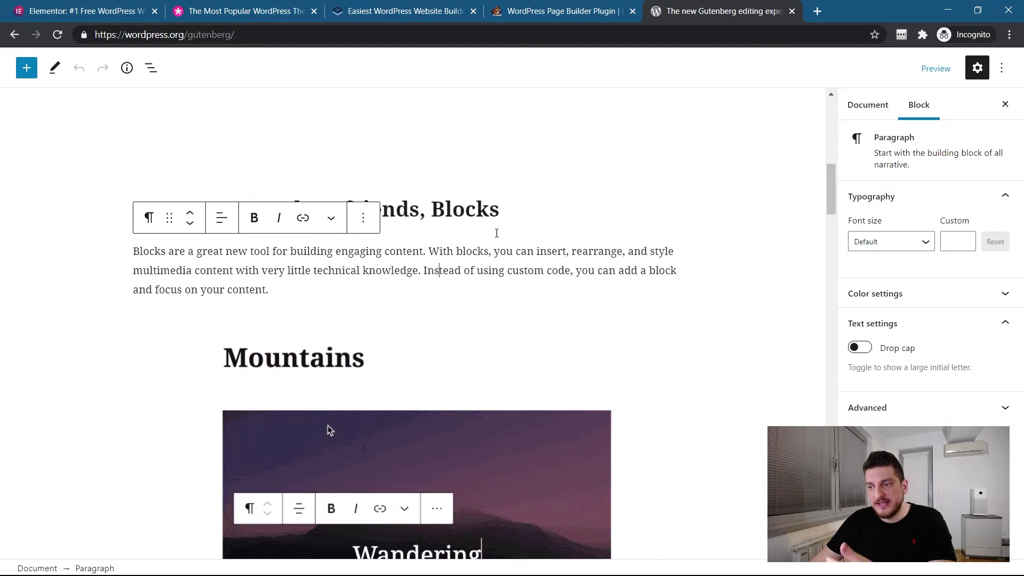
Step: Open the + Add block inserter and scroll through its Text, Media, Design and Widgets lists
{"action": "left_click", "coordinate": [26, 68]}
{"action": "scroll", "coordinate": [144, 256], "scroll_direction": "down", "scroll_amount": 5}
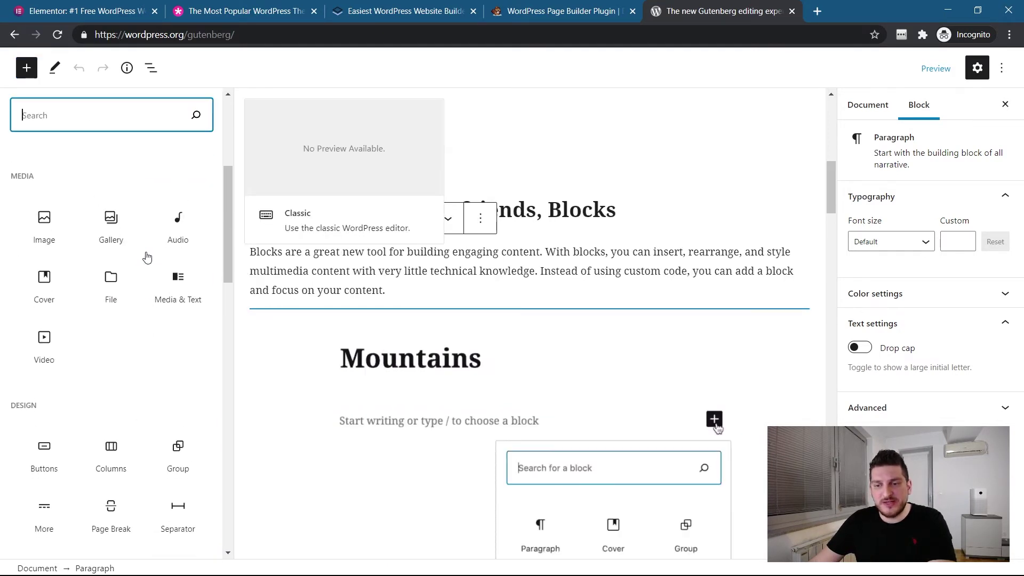
{"action": "left_click_drag", "start_coordinate": [232, 271], "coordinate": [233, 249]}
{"action": "scroll", "coordinate": [88, 261], "scroll_direction": "up", "scroll_amount": 5}
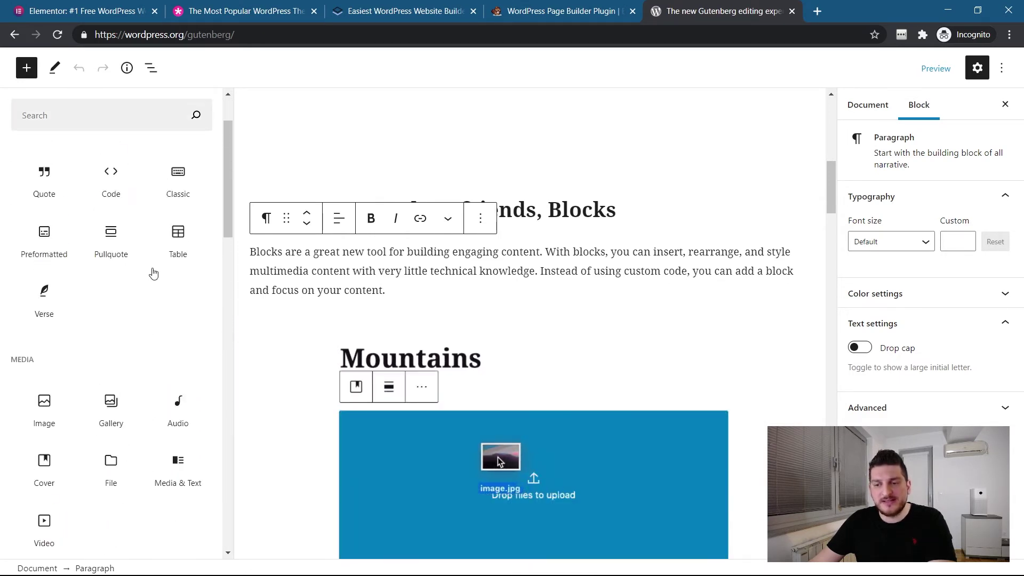
{"action": "scroll", "coordinate": [139, 266], "scroll_direction": "up", "scroll_amount": 2}
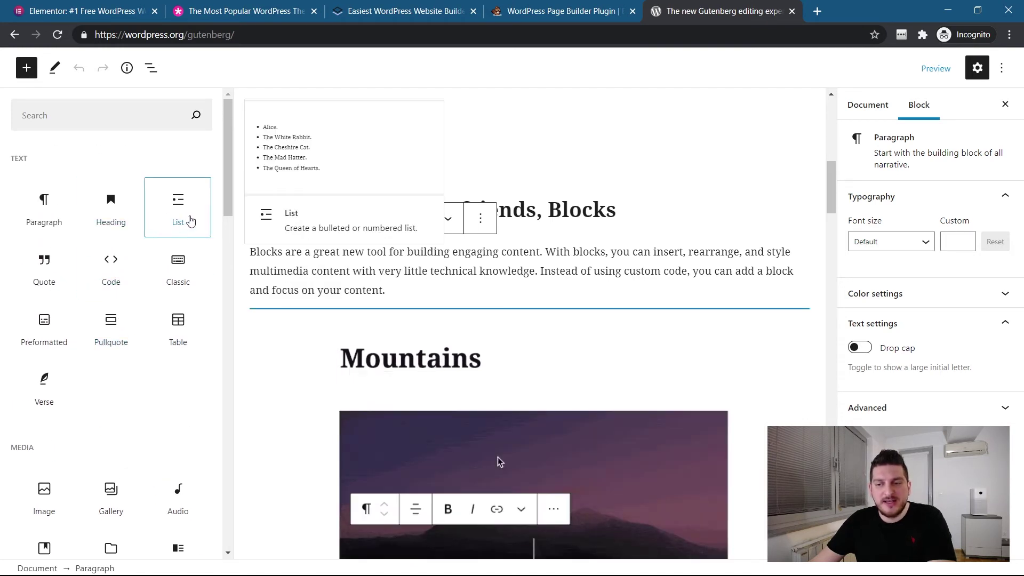
{"action": "scroll", "coordinate": [146, 337], "scroll_direction": "down", "scroll_amount": 5}
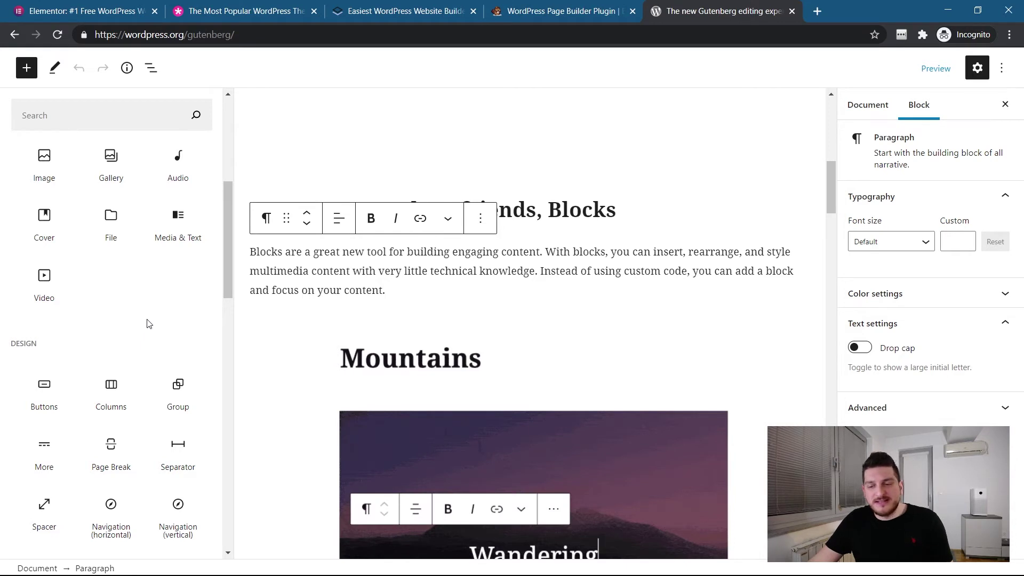
{"action": "scroll", "coordinate": [147, 326], "scroll_direction": "down", "scroll_amount": 4}
{"action": "left_click_drag", "start_coordinate": [227, 325], "coordinate": [231, 384]}
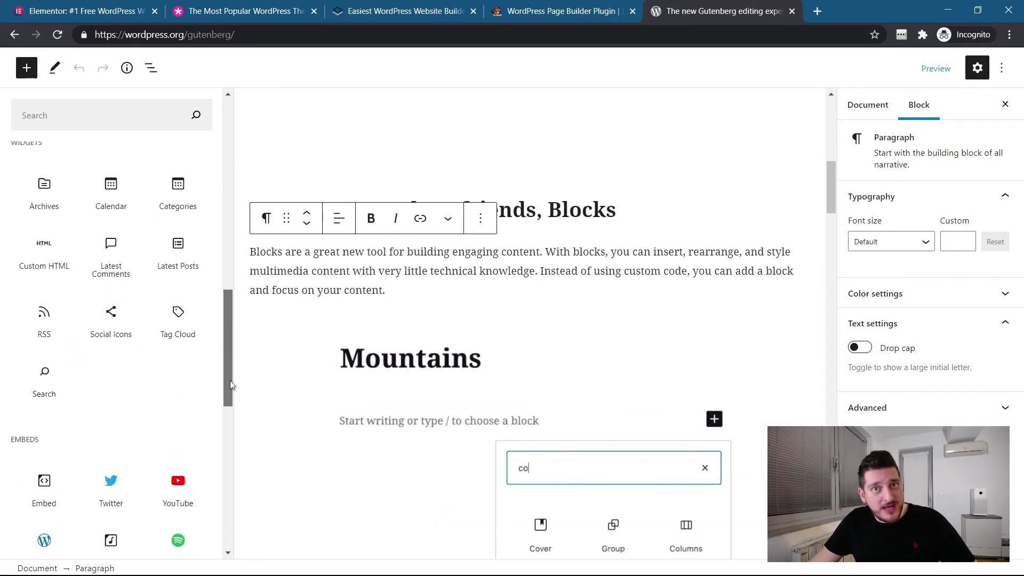